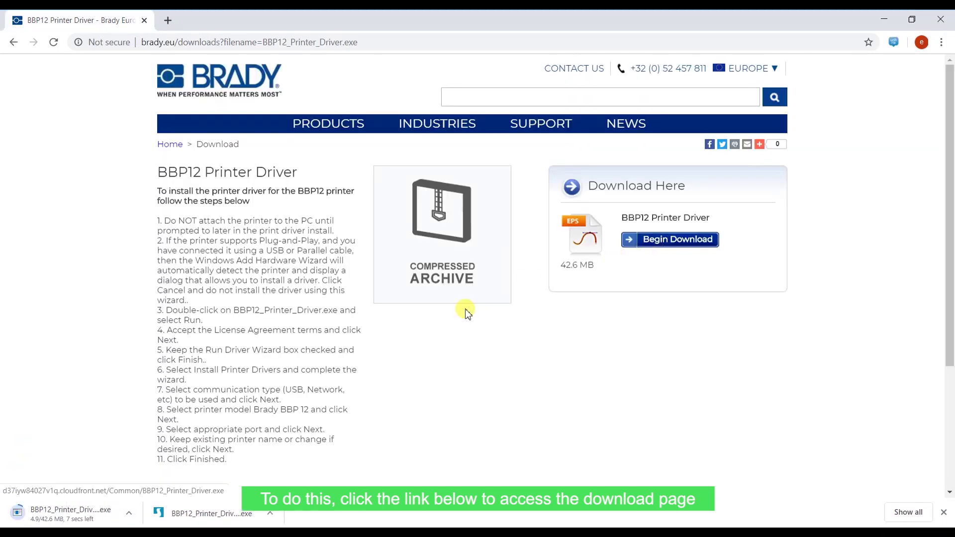
Run the downloaded Seagull driver installer, accept the licence and keep the default installation directory
left_click(59, 517)
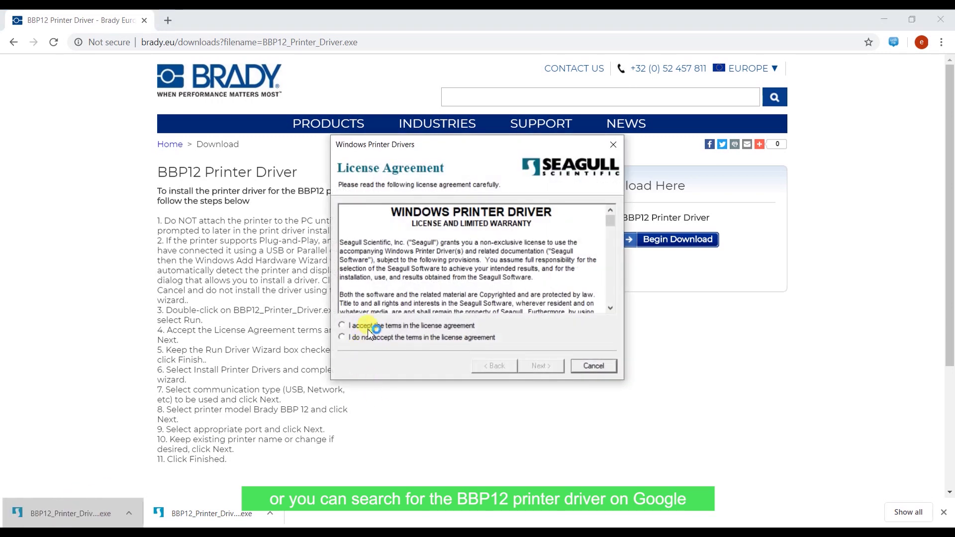
left_click(368, 327)
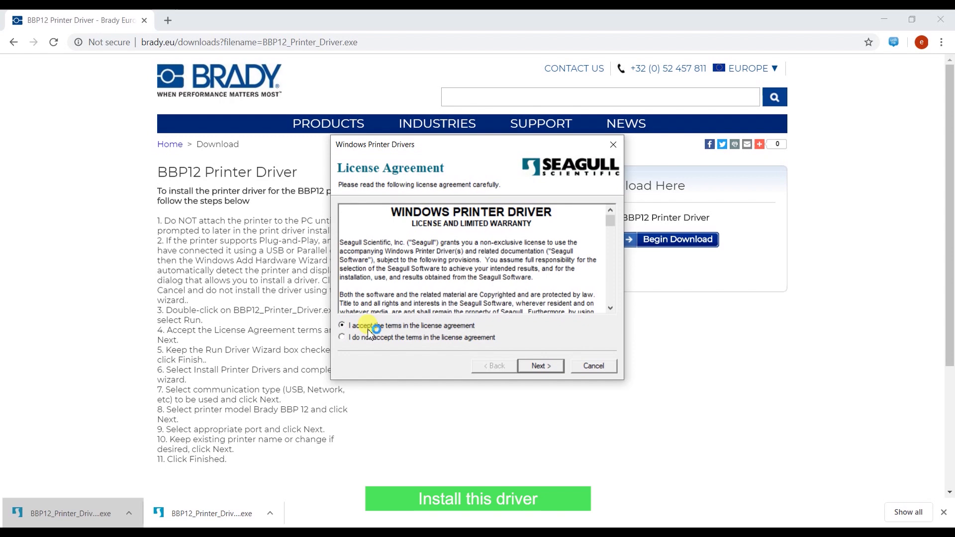
left_click(542, 367)
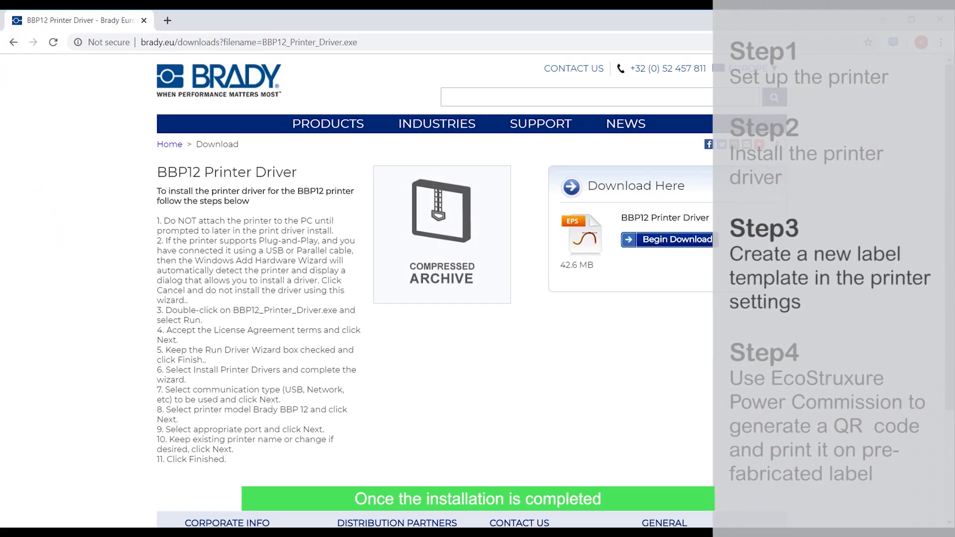
key("super")
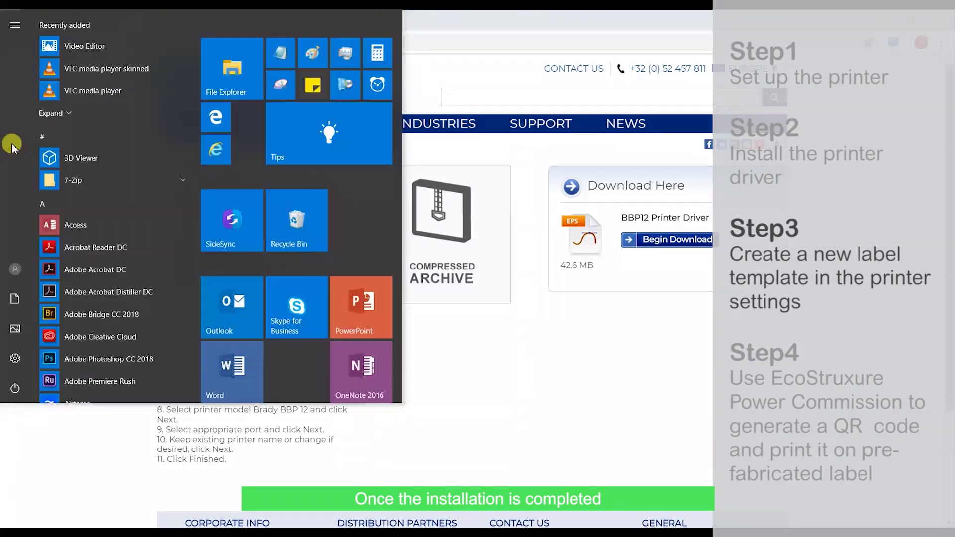
Search Settings for 'Printer' and open Brady BBP12's printing preferences from Printers & scanners
left_click(16, 359)
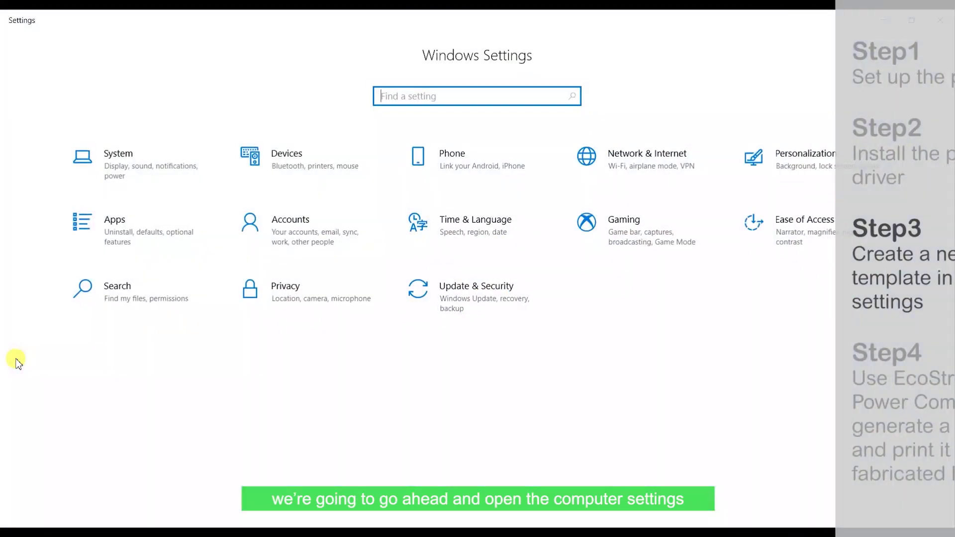
type("Printe")
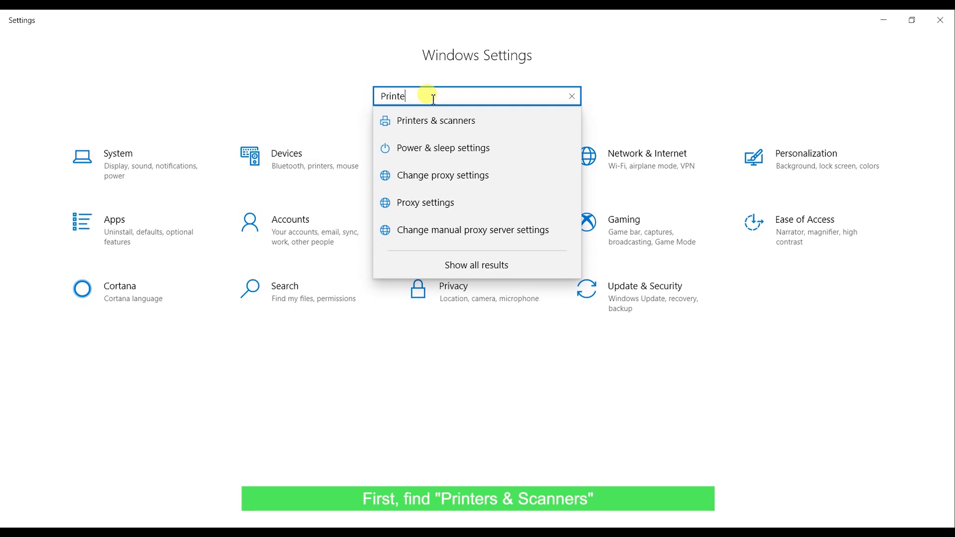
type("r")
left_click(434, 131)
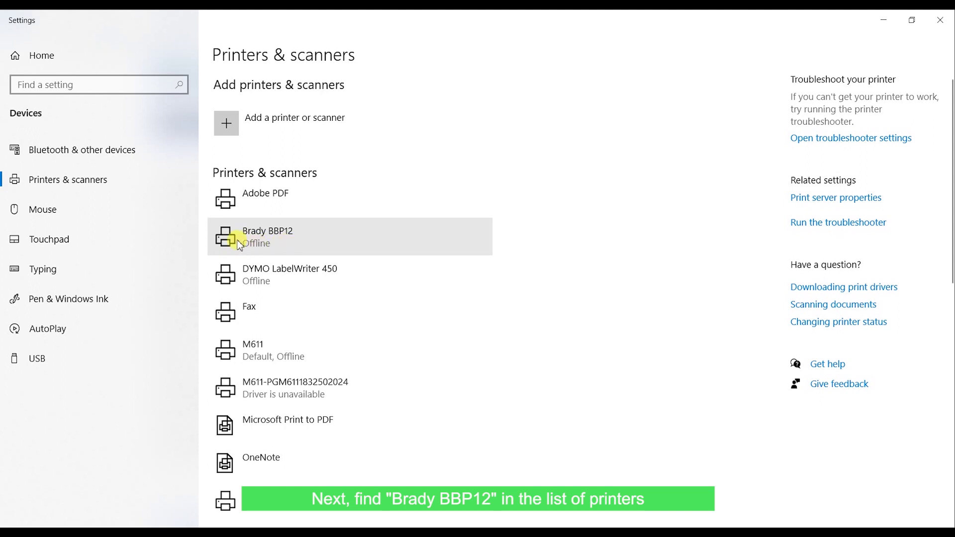
left_click(296, 245)
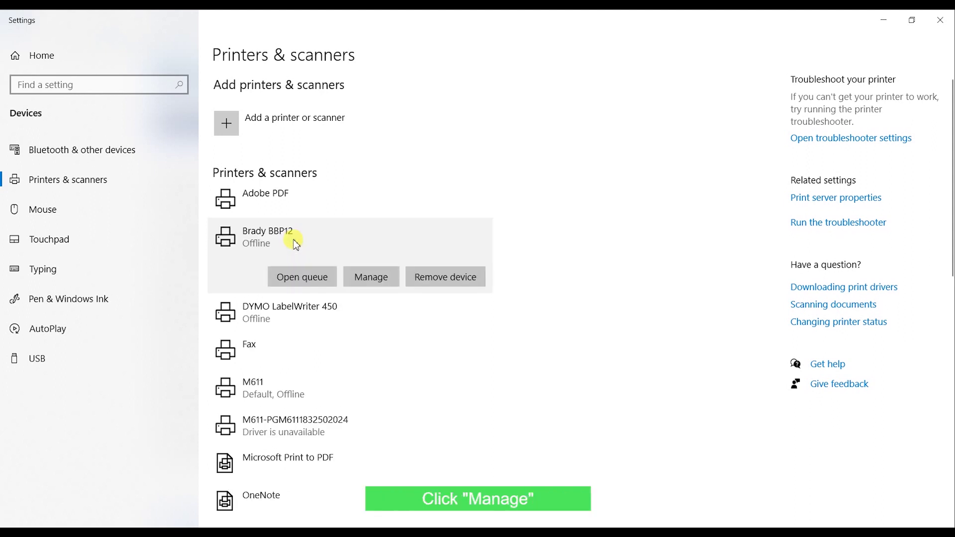
left_click(369, 276)
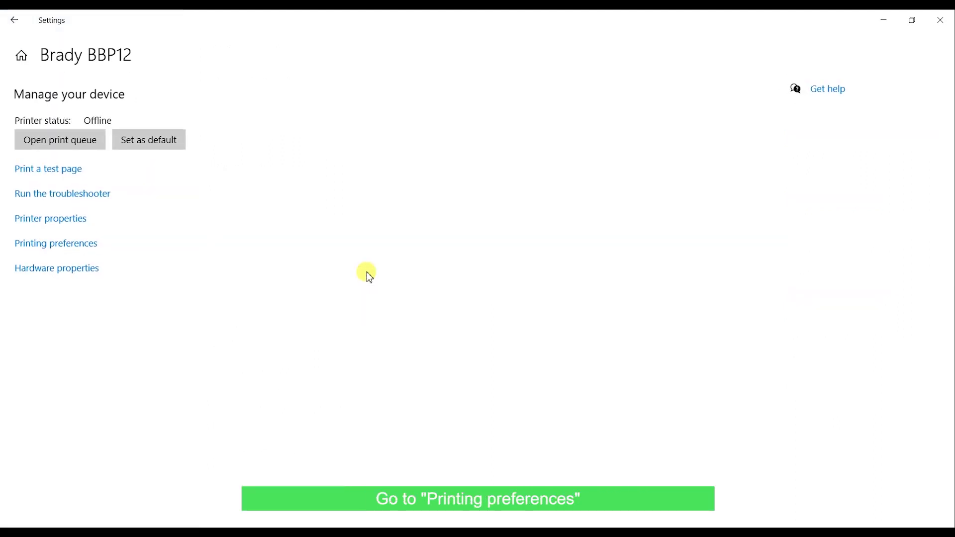
left_click(41, 254)
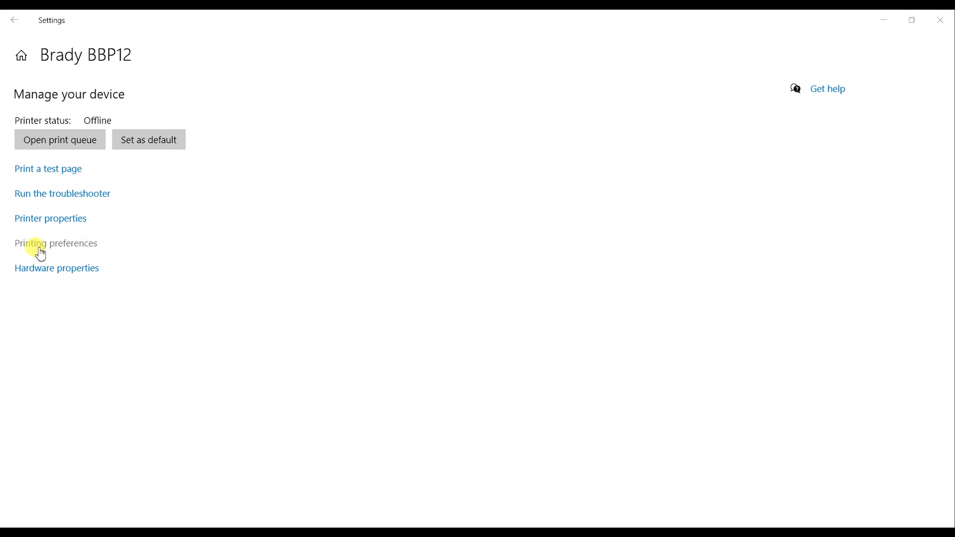
On Page Setup, add label stock 'Schneider label 70x90' with width 70mm and height 90mm
left_click_drag(162, 242, 332, 145)
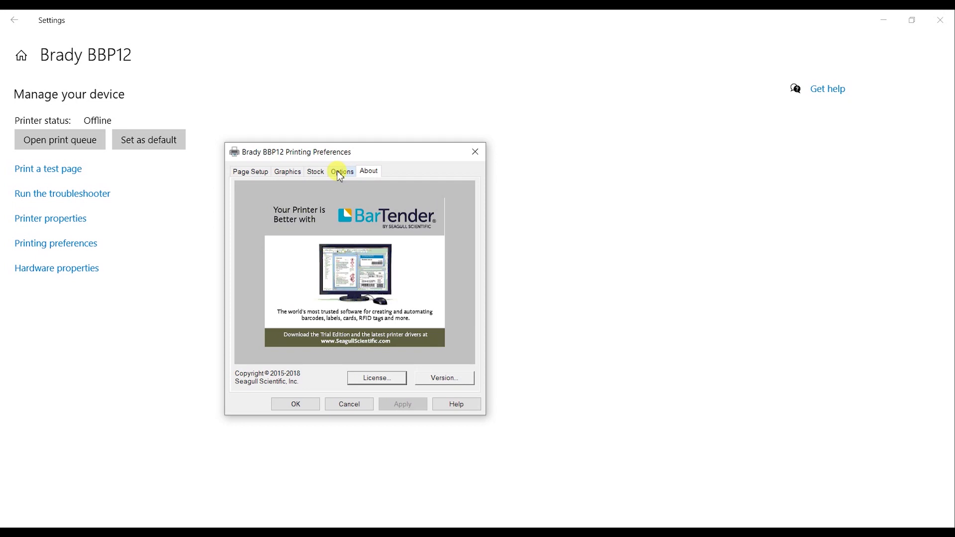
left_click(252, 172)
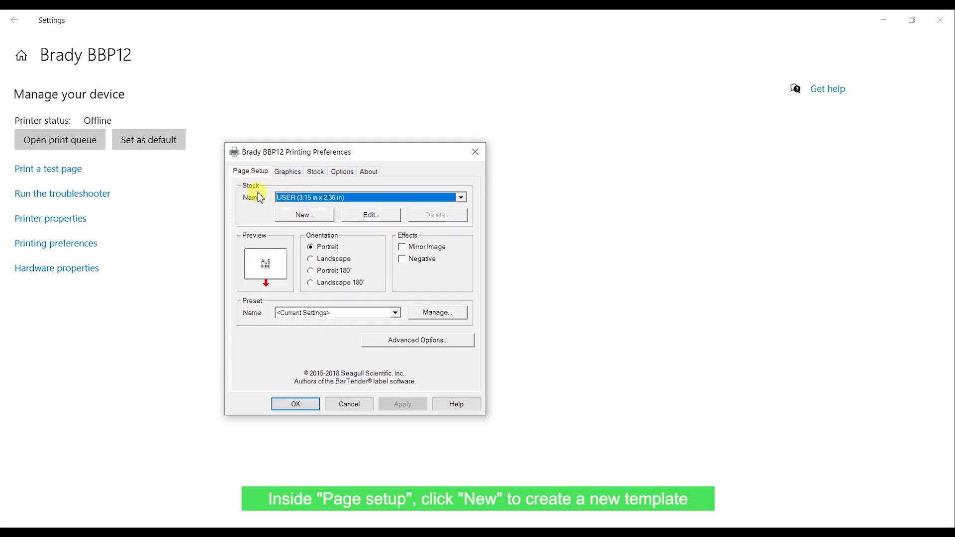
left_click(302, 215)
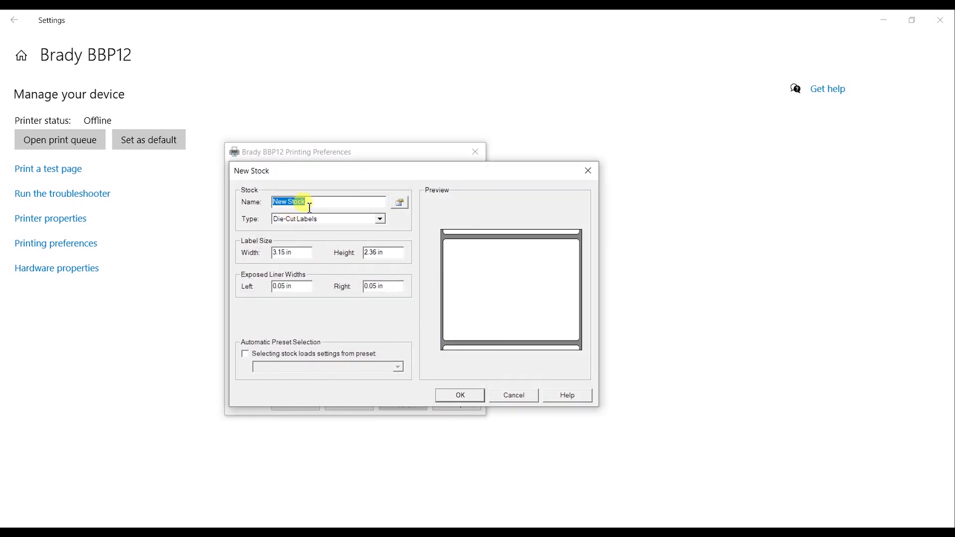
type("Schneider label 70")
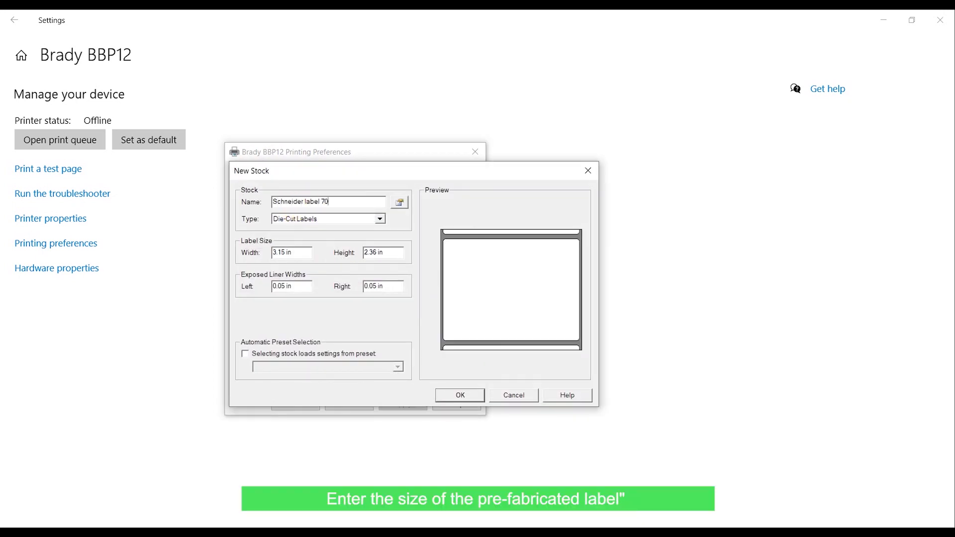
type("x90")
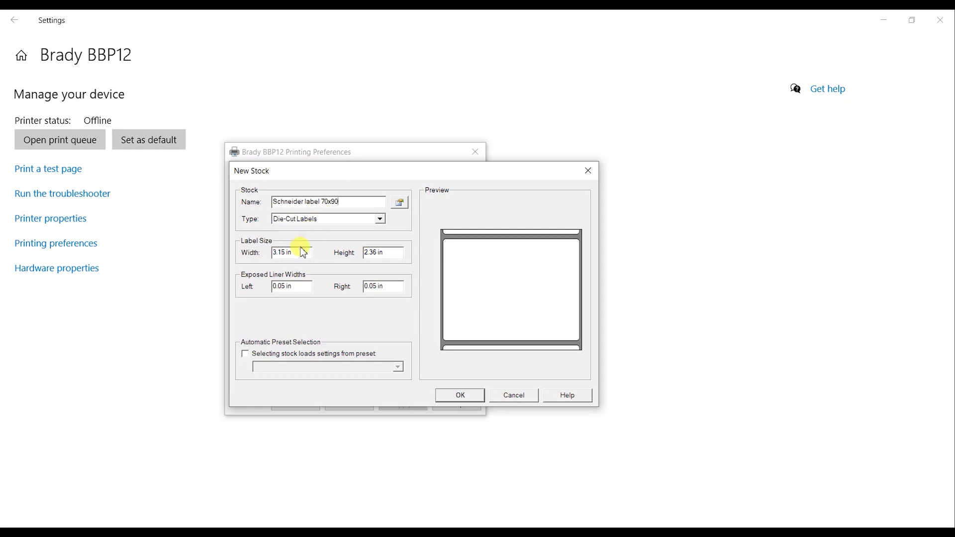
left_click_drag(301, 252, 236, 256)
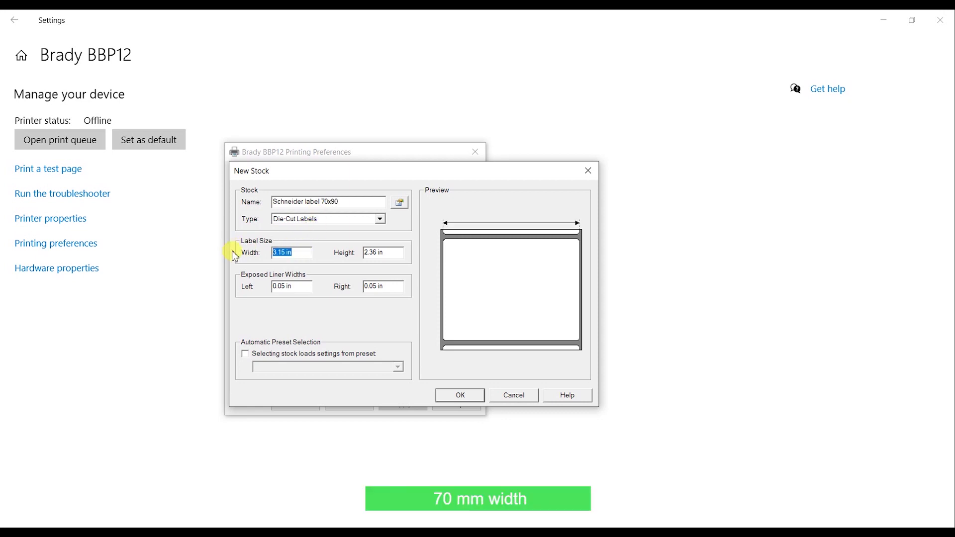
type("70mm")
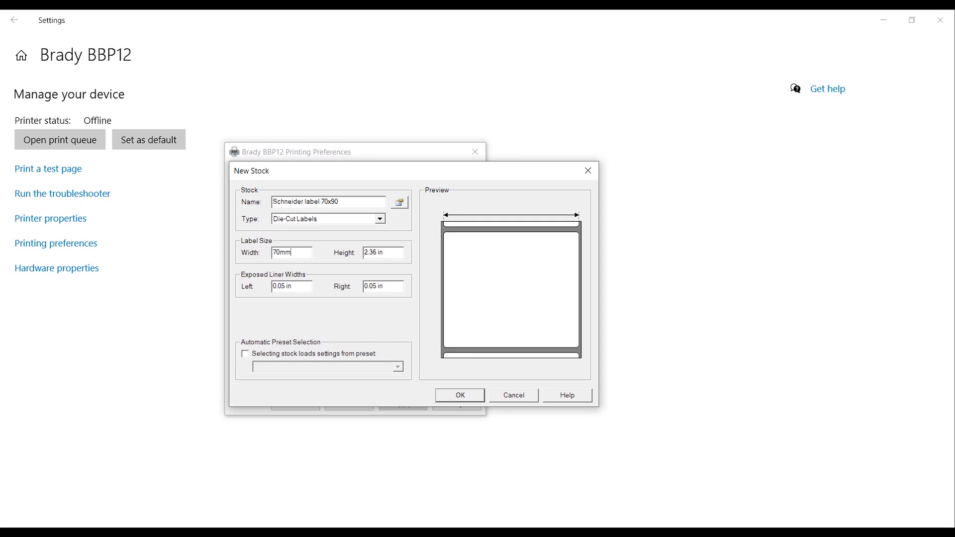
key("Tab")
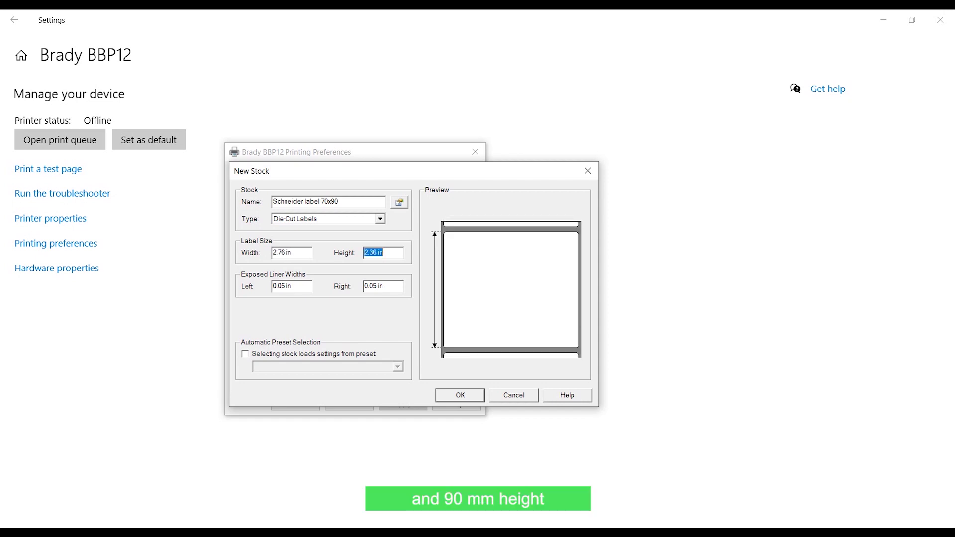
type("90mm")
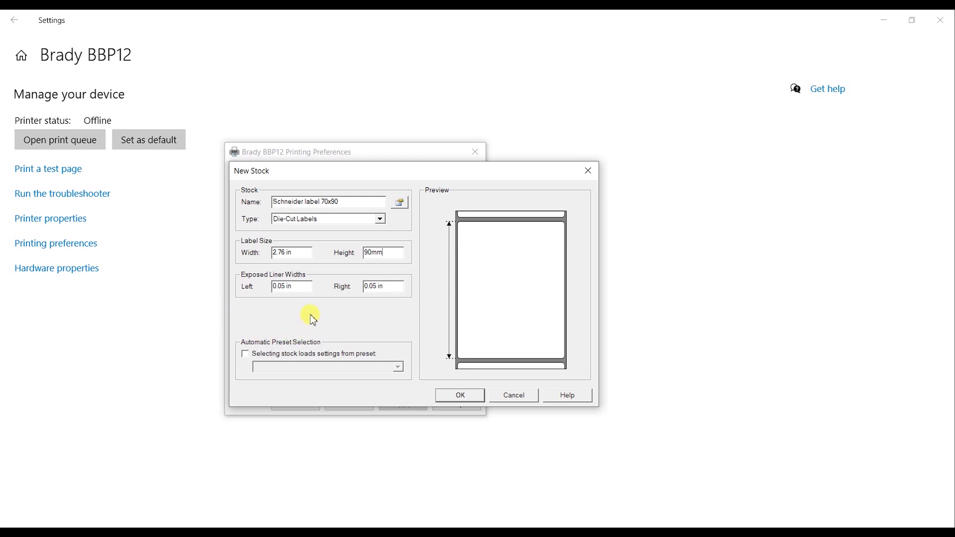
left_click(302, 289)
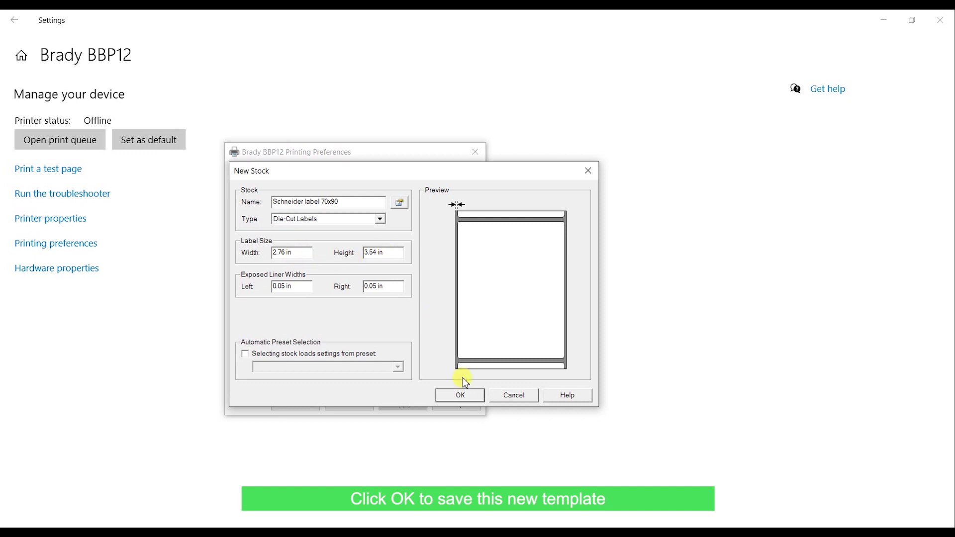
left_click(461, 395)
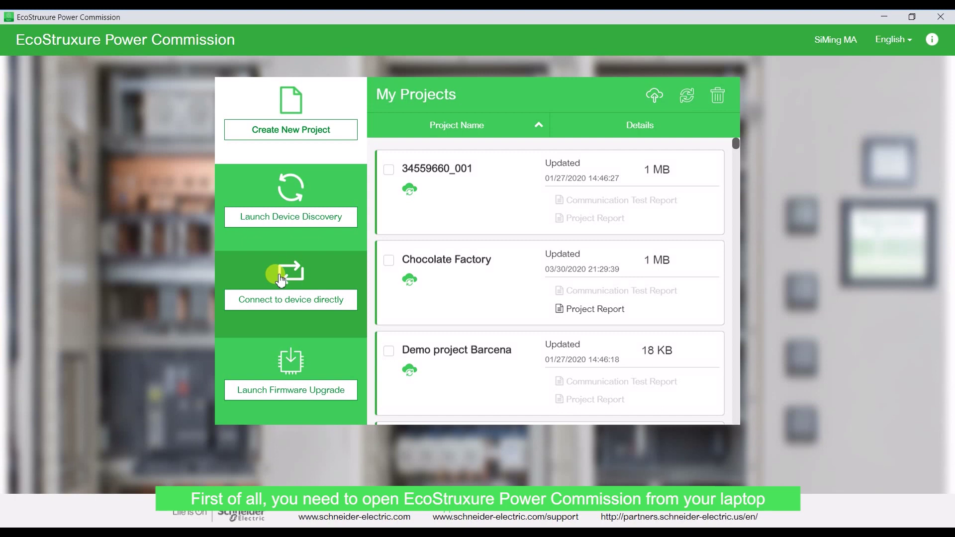
Create a new project named 'Chocolate Factorypj'
left_click(258, 125)
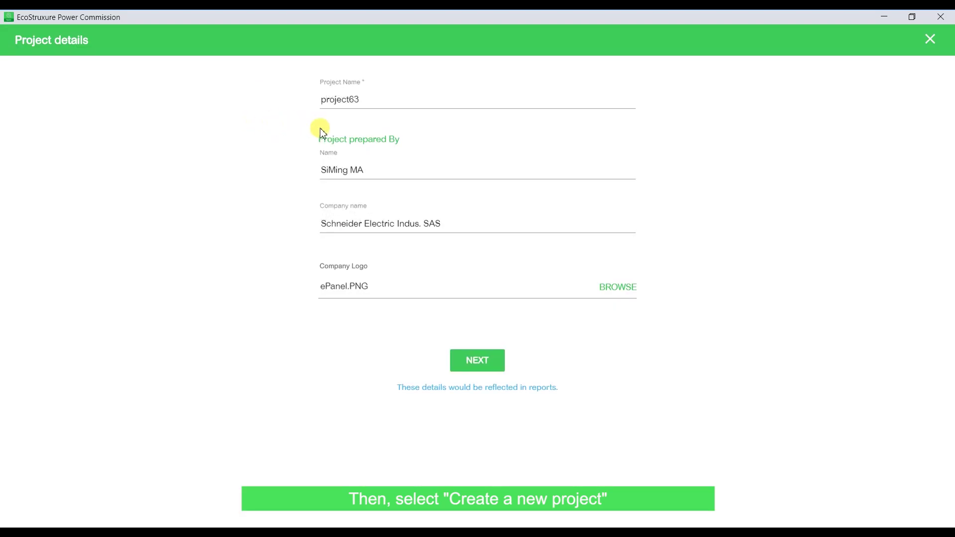
left_click_drag(376, 102, 300, 102)
type("Choco")
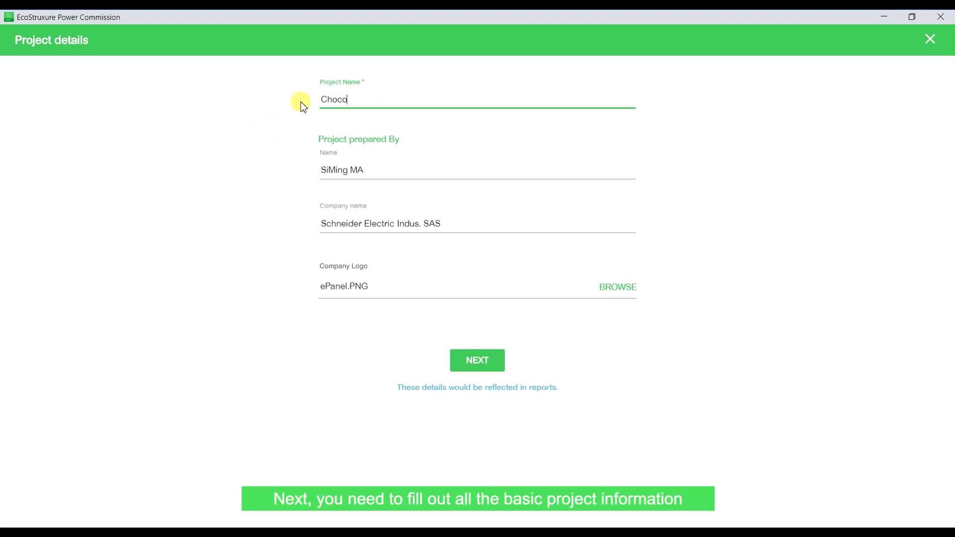
type("late Factorypj")
key("Return")
Enter site name 'Choc' and choose the Other Industries market segment
left_click(336, 155)
type("Chocolate Factory")
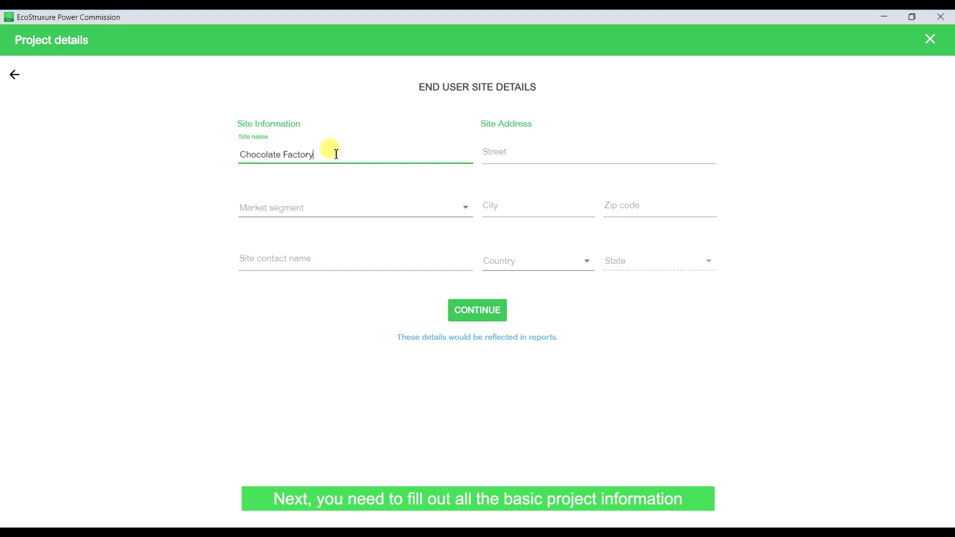
left_click(301, 207)
scroll(328, 308, "down", 6)
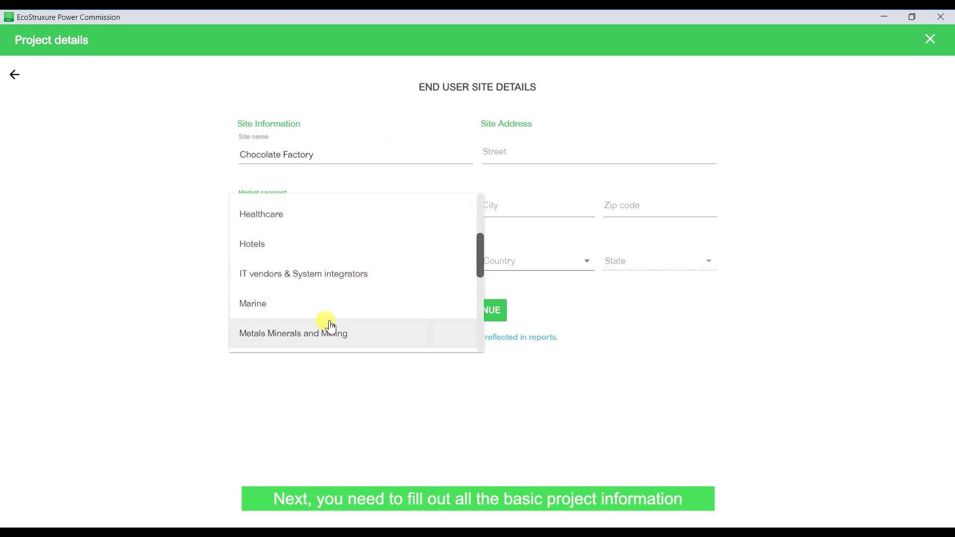
left_click(272, 288)
Enter the address Boulevard de Parc, Coupvray, 77700, France, and save the site details
left_click(518, 154)
type("Boulevard de Parc")
left_click(509, 204)
type("Coupvra")
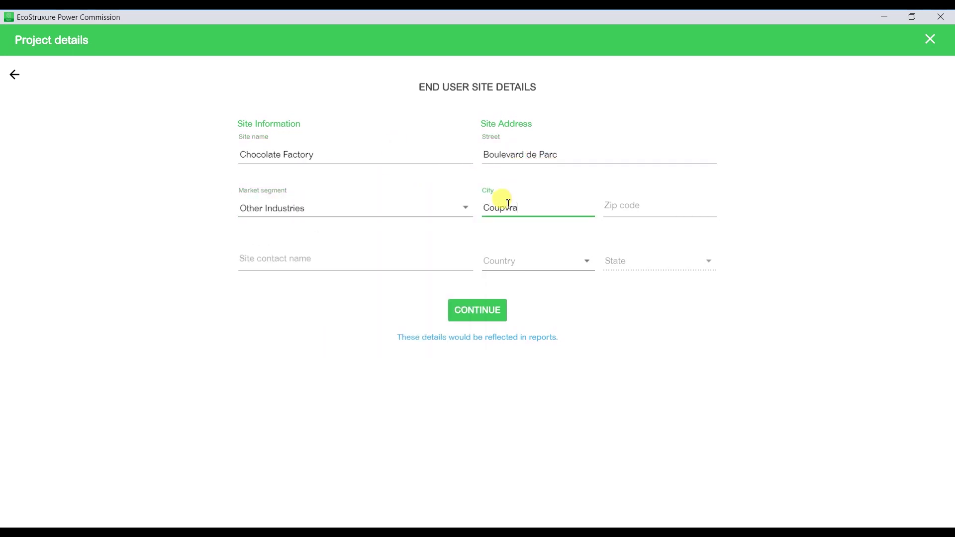
type("y")
key("Tab")
type("77700")
left_click(517, 262)
left_click(501, 324)
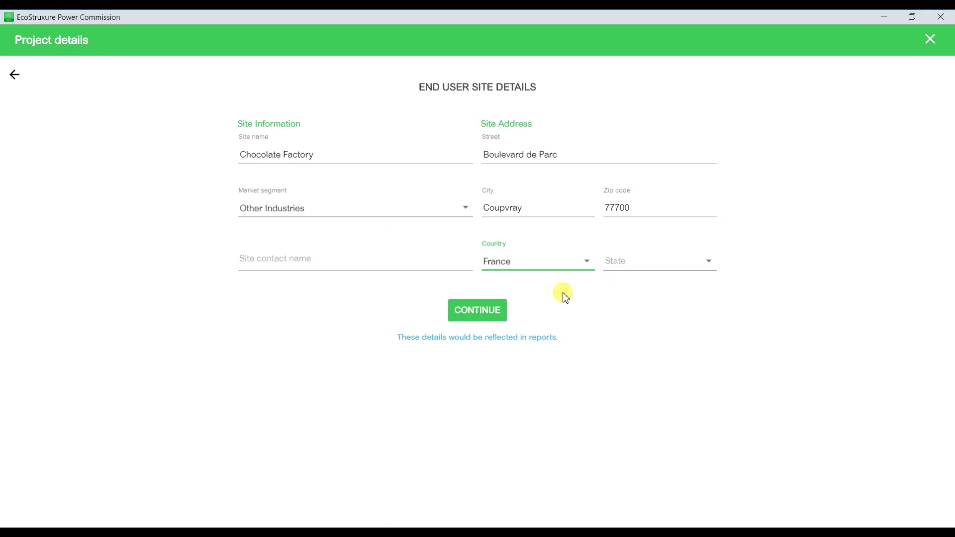
left_click(473, 310)
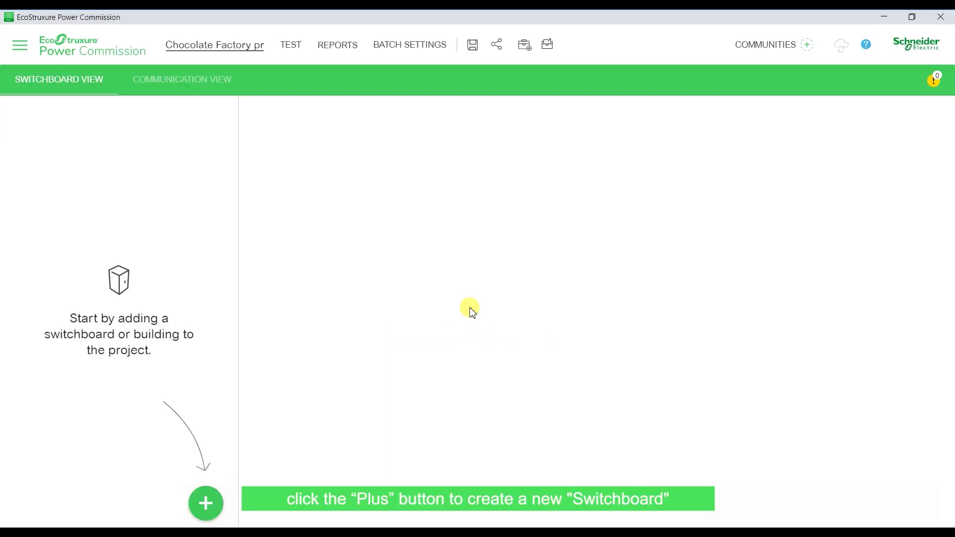
Add a switchboard to the project named 'Main LV switchboard'
left_click(207, 505)
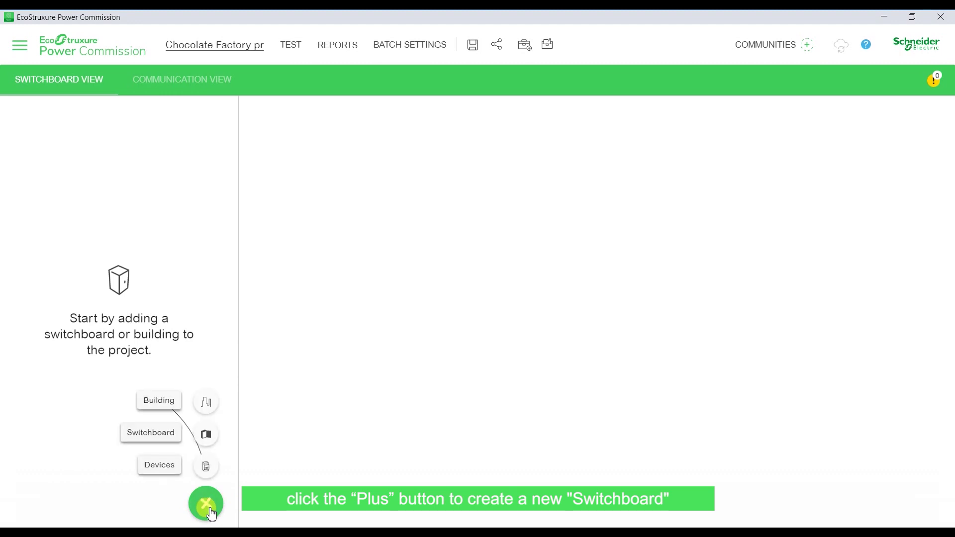
left_click(206, 434)
double_click(512, 131)
type("Main ")
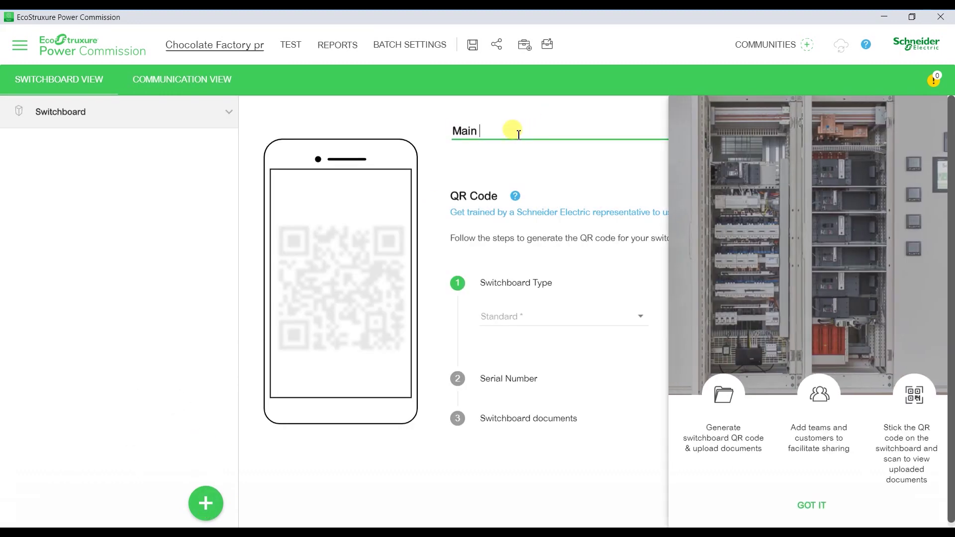
type("LV switchboard")
left_click(806, 503)
Set the switchboard to IEC standard, Okken type, and autogenerate its serial number
left_click(501, 314)
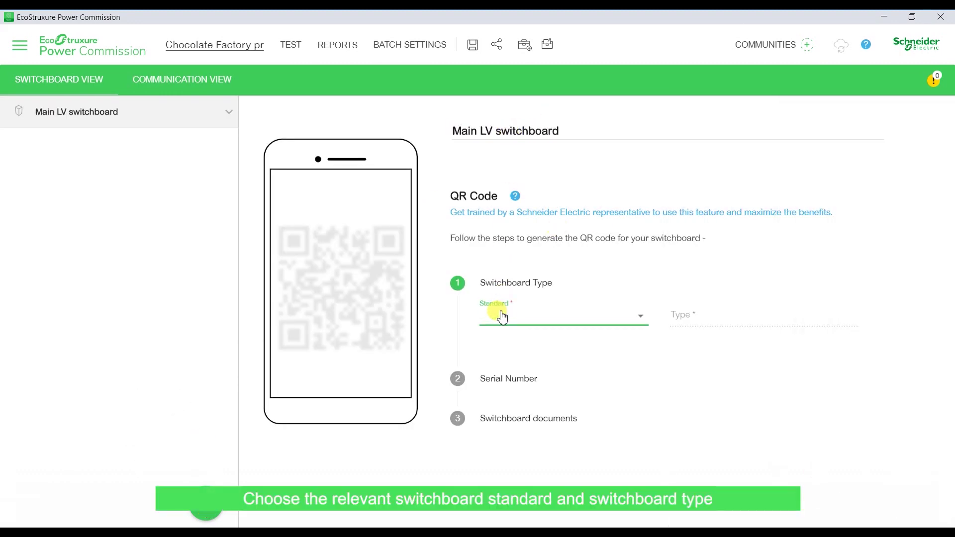
left_click(501, 317)
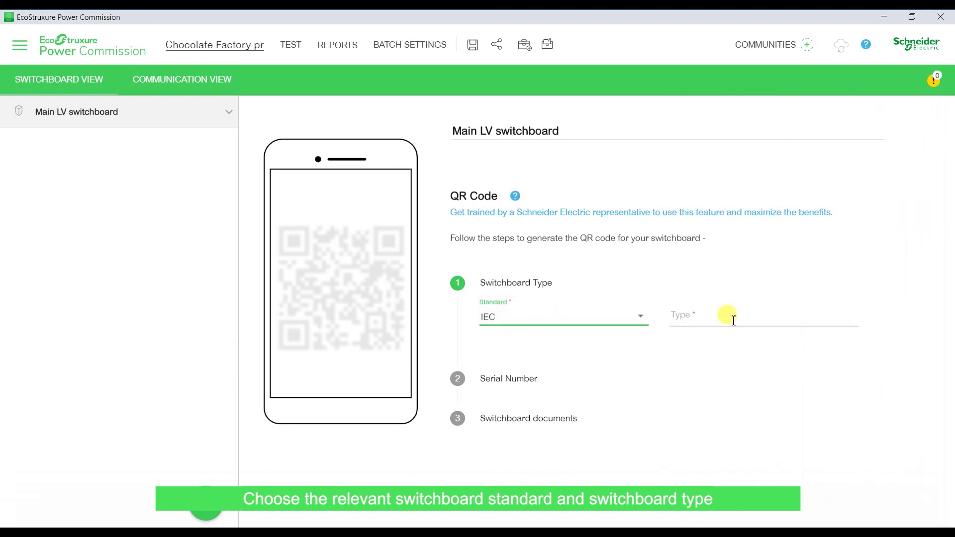
left_click(734, 321)
left_click(716, 374)
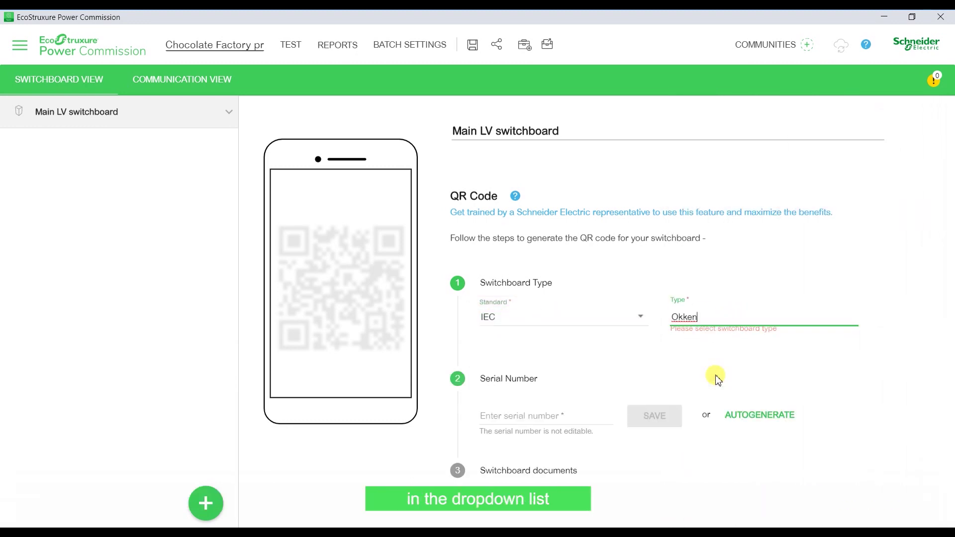
left_click(747, 420)
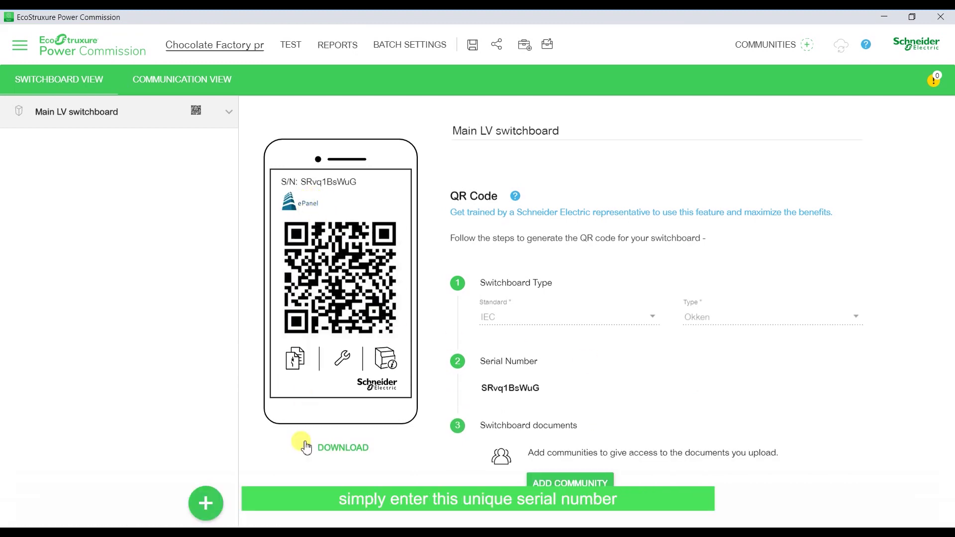
Download the switchboard QR code as a pre-fabricated sticker in PDF format
left_click(342, 449)
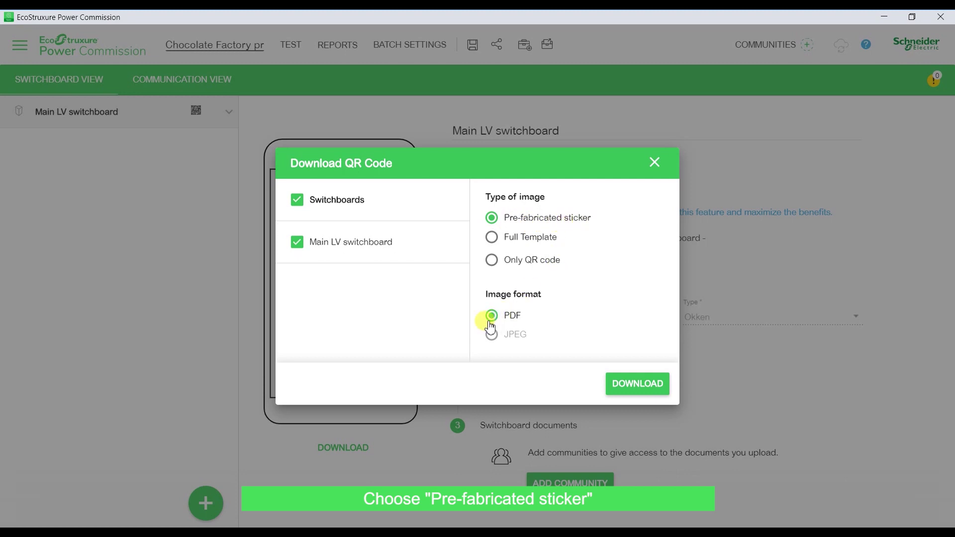
left_click(634, 387)
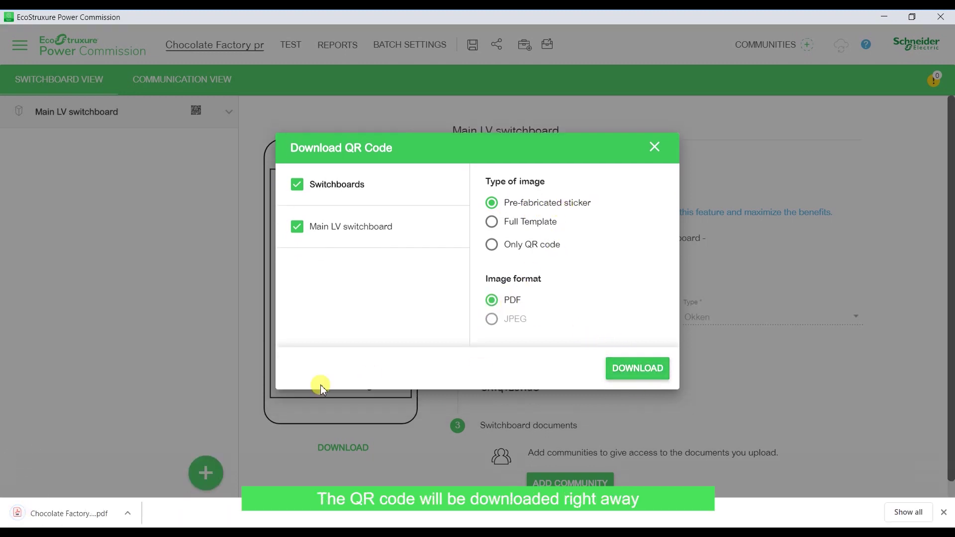
Open the QR code PDF for printing and select the Brady BBP12 as destination
left_click(64, 514)
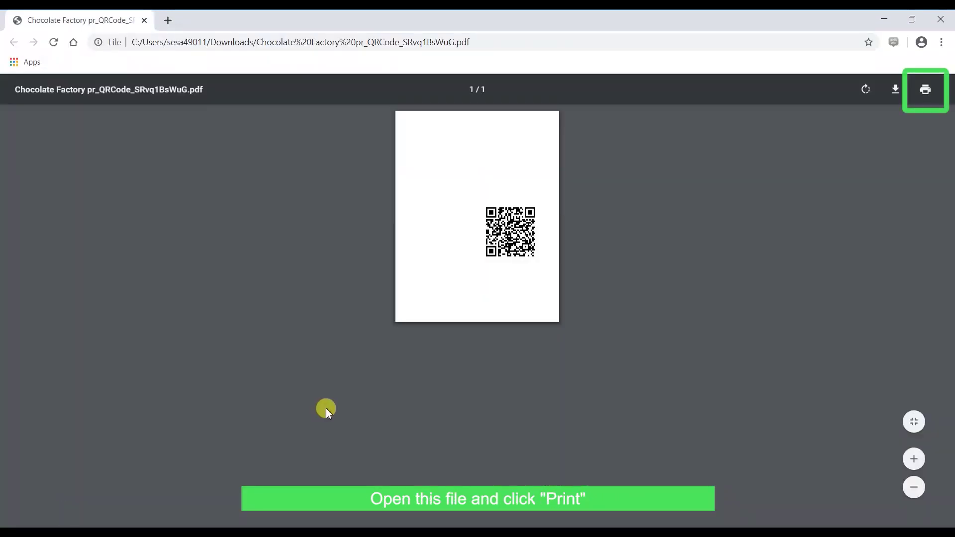
key("ctrl+p")
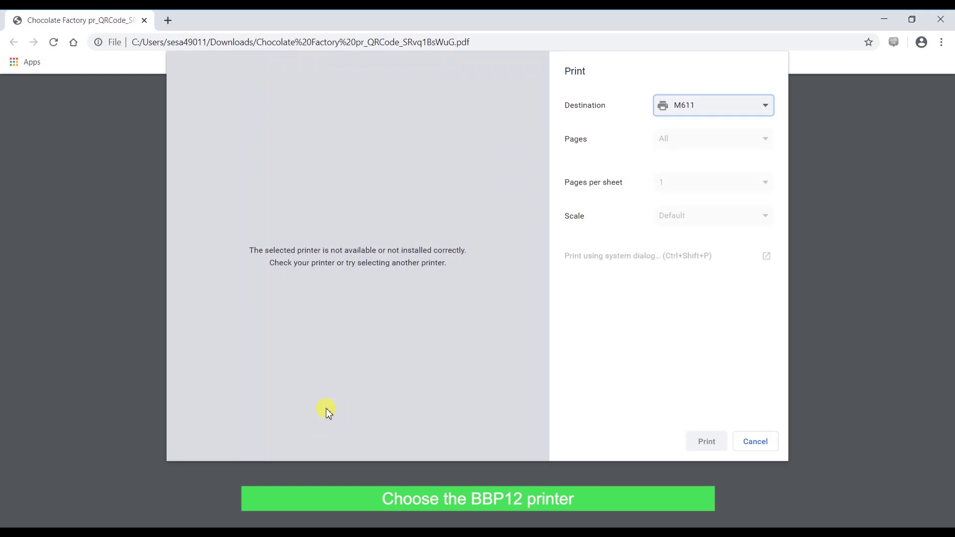
left_click(696, 106)
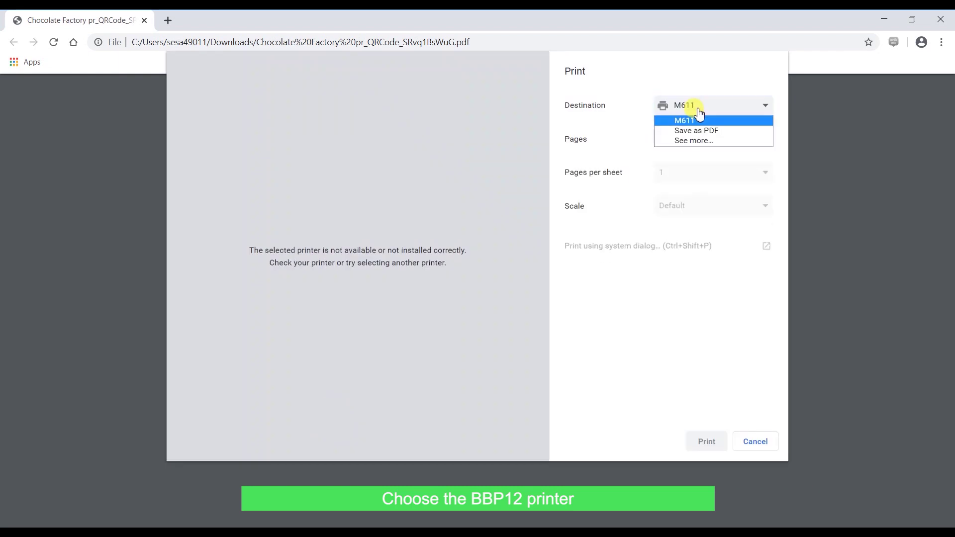
left_click(688, 139)
scroll(383, 258, "down", 3)
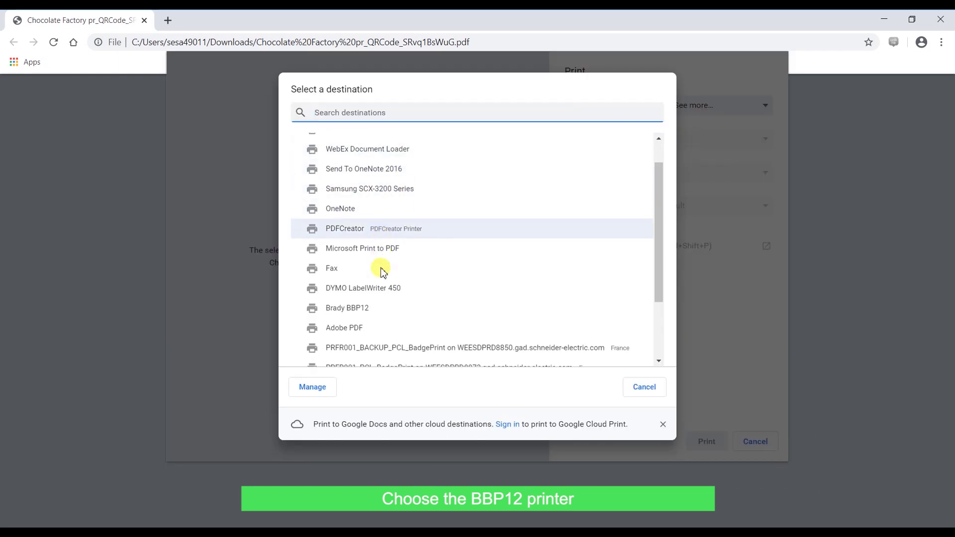
left_click(343, 275)
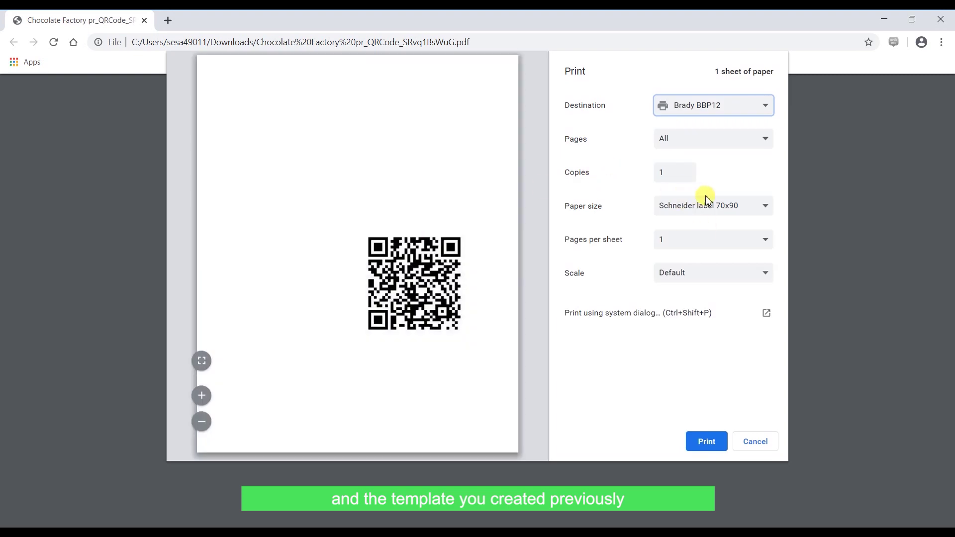
Print on Schneider label 70x90 paper, scaled to fit the paper
left_click(699, 212)
left_click(745, 209)
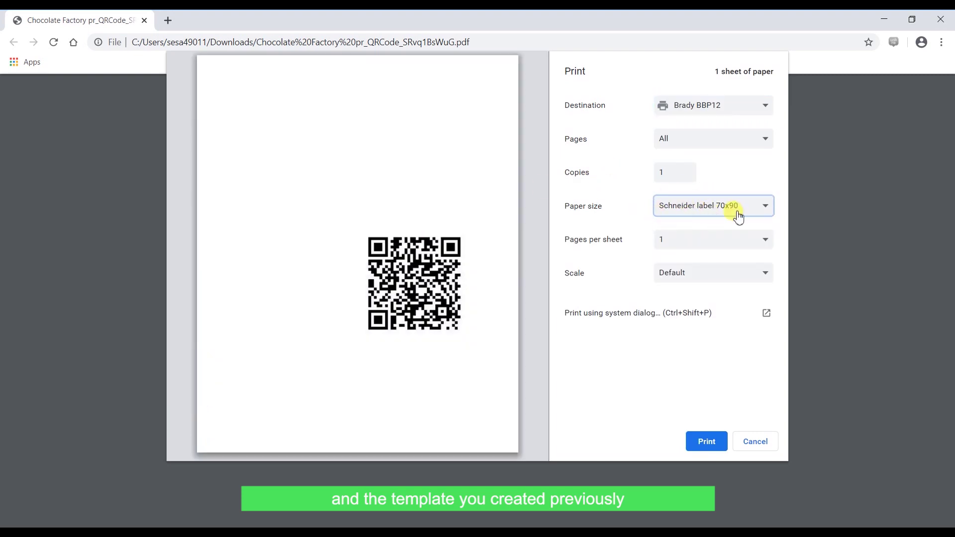
left_click(717, 276)
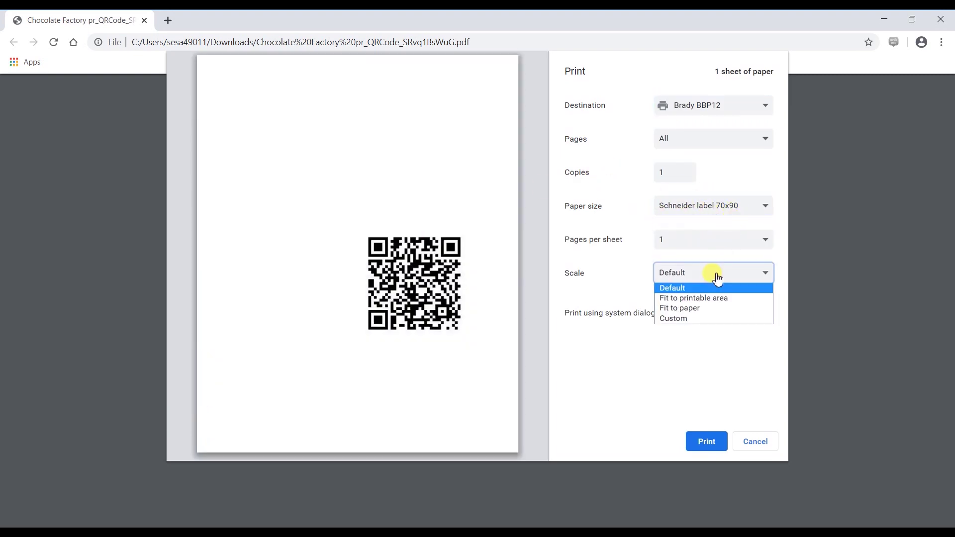
left_click(694, 308)
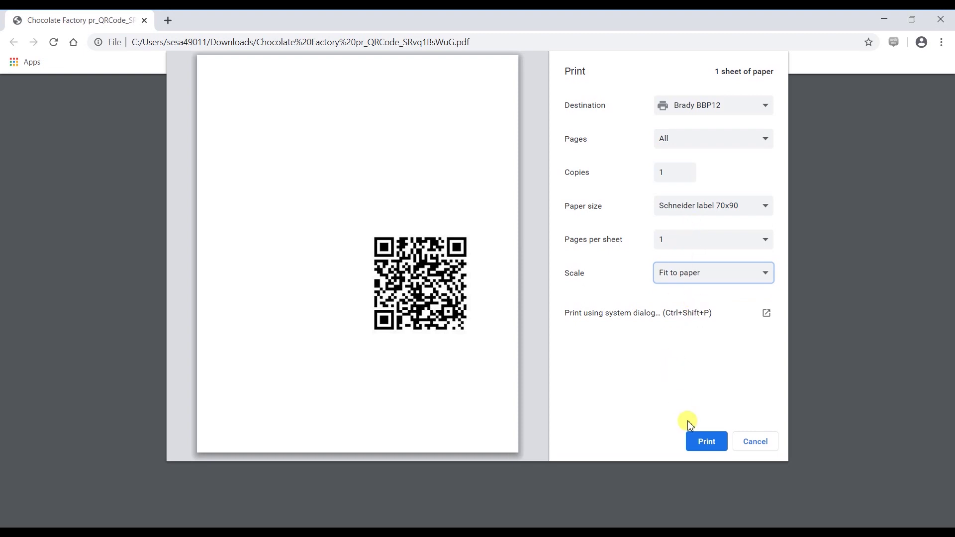
left_click(698, 443)
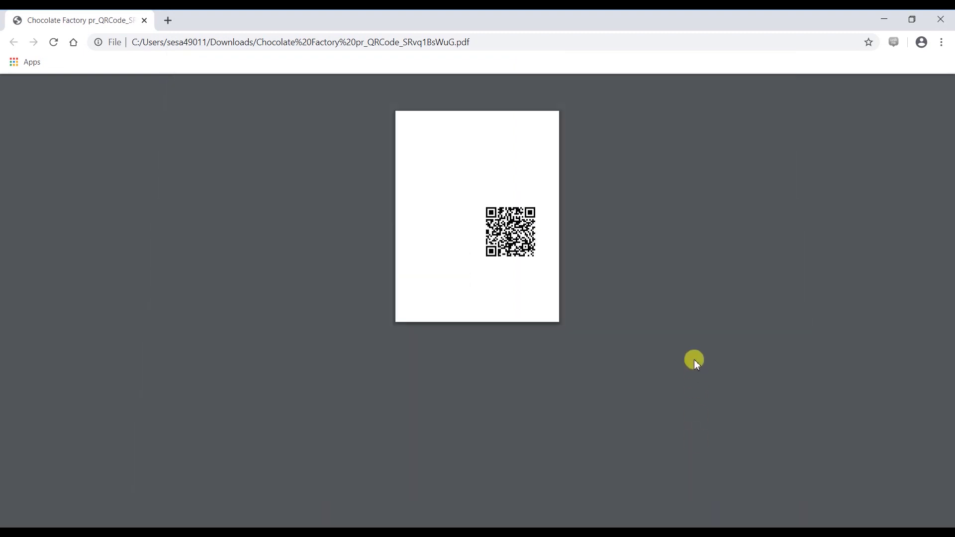